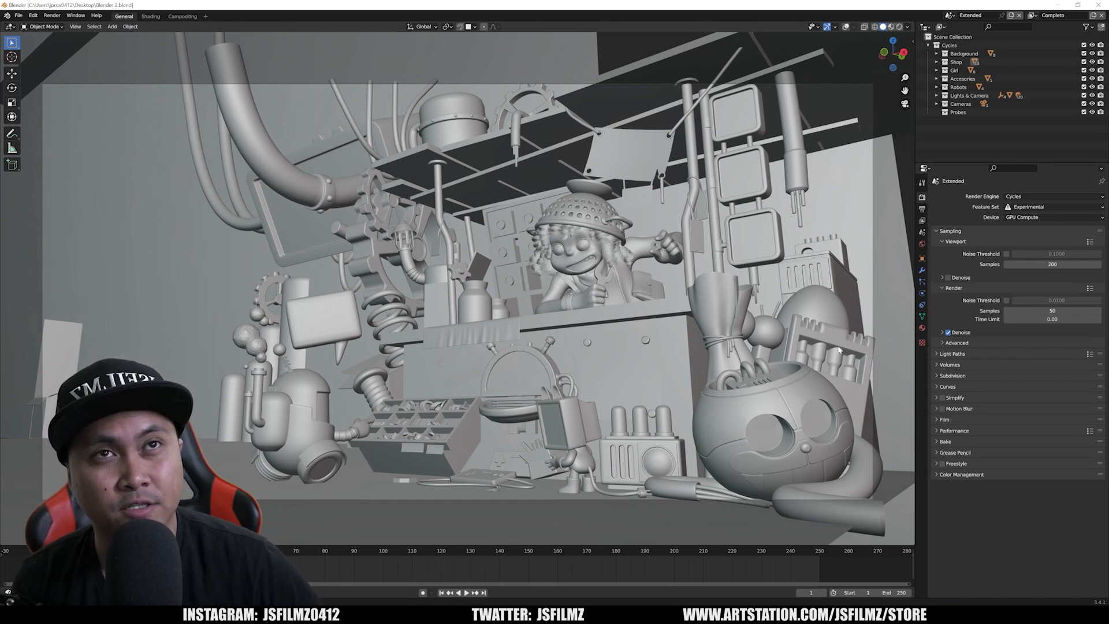
Set Cycles render devices to OptiX in Preferences, leaving all RTX 4090 GPUs unchecked.
{"action": "left_click", "coordinate": [33, 15]}
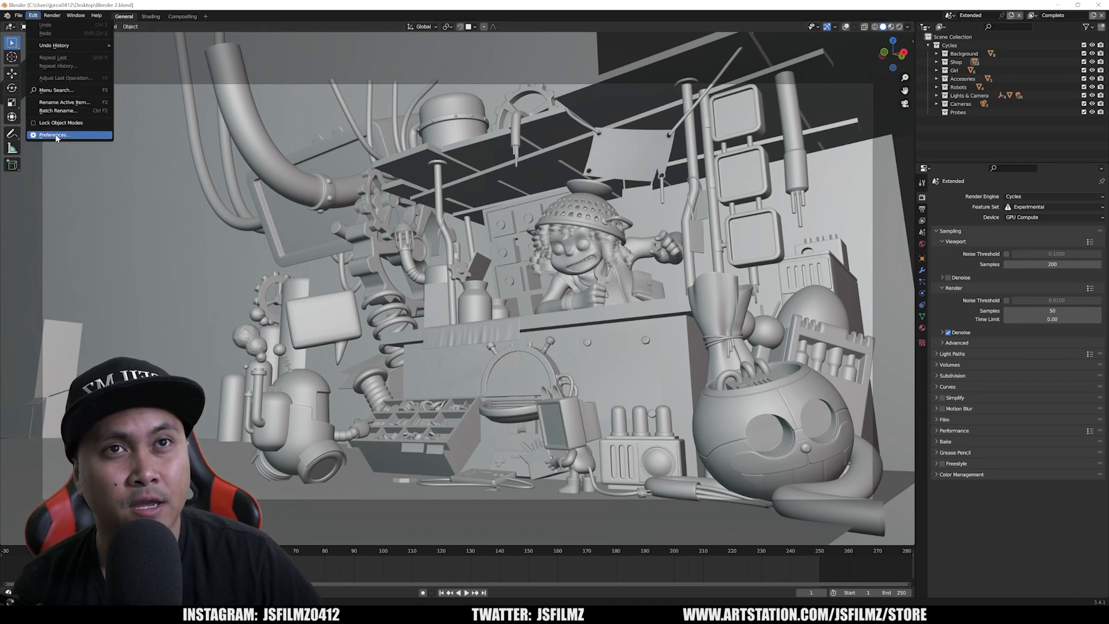
{"action": "left_click", "coordinate": [55, 135]}
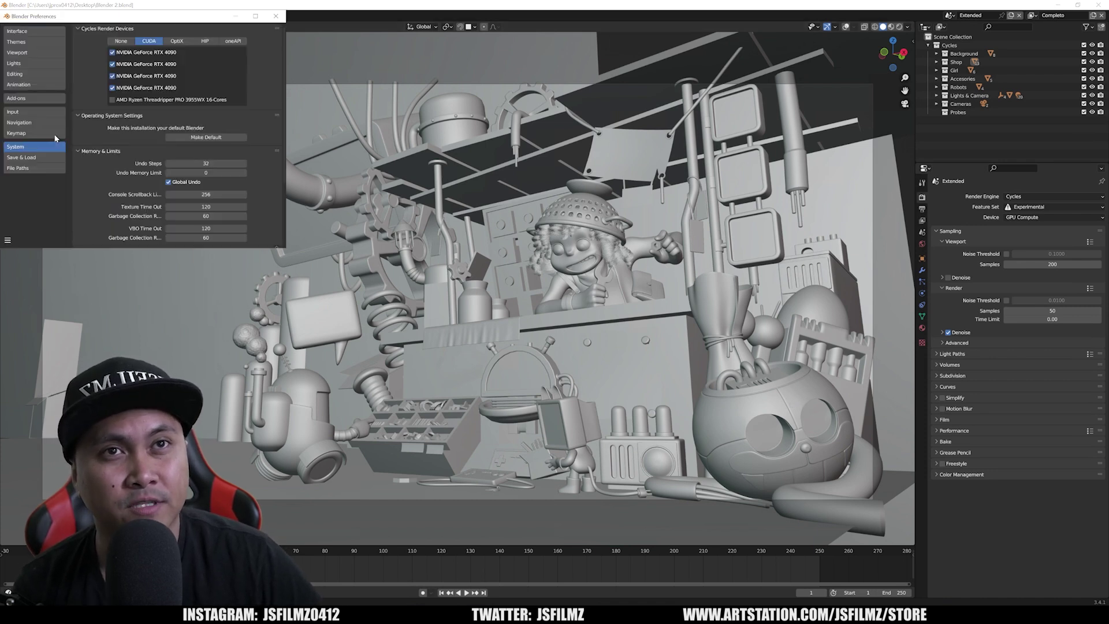
{"action": "left_click", "coordinate": [177, 40]}
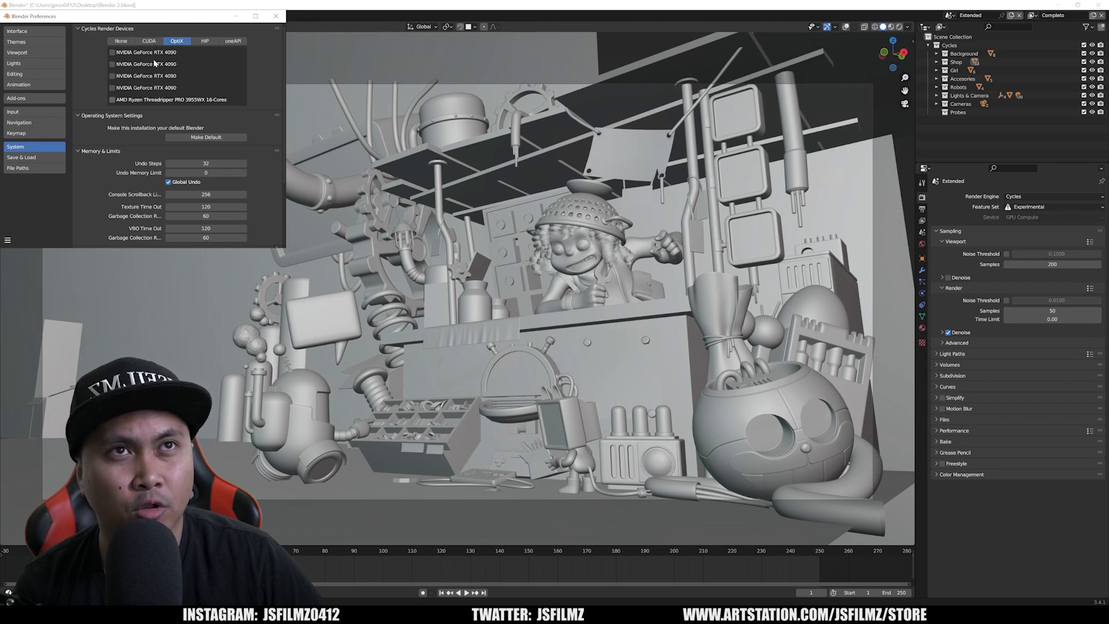
Set Cycles to the Supported feature set and render on the CPU.
{"action": "left_click", "coordinate": [276, 16]}
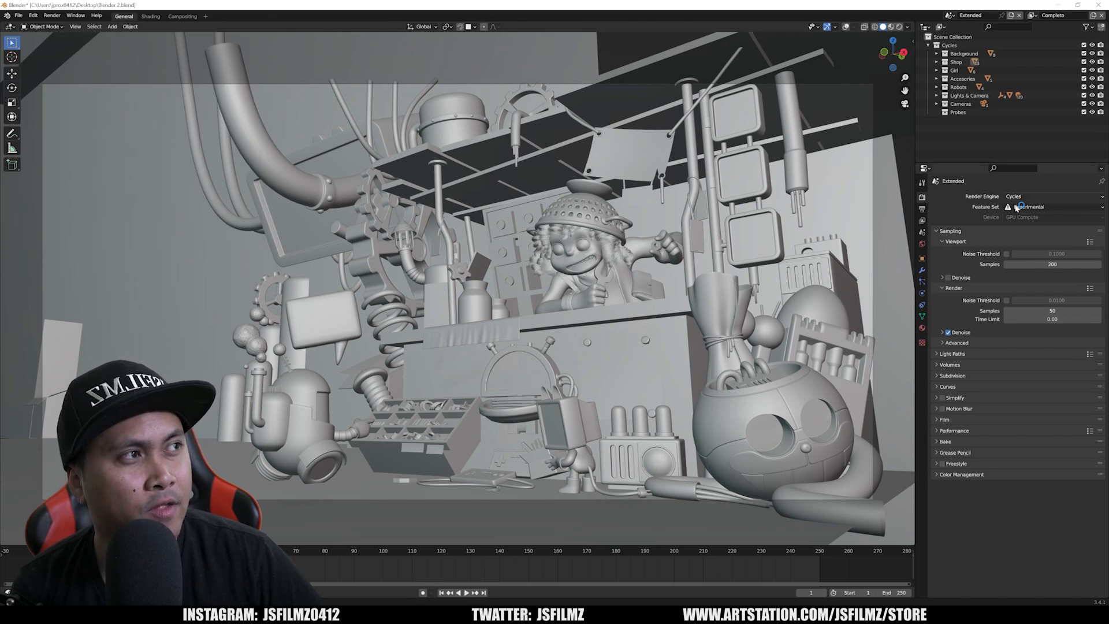
{"action": "left_click", "coordinate": [1038, 211]}
{"action": "left_click", "coordinate": [1048, 217]}
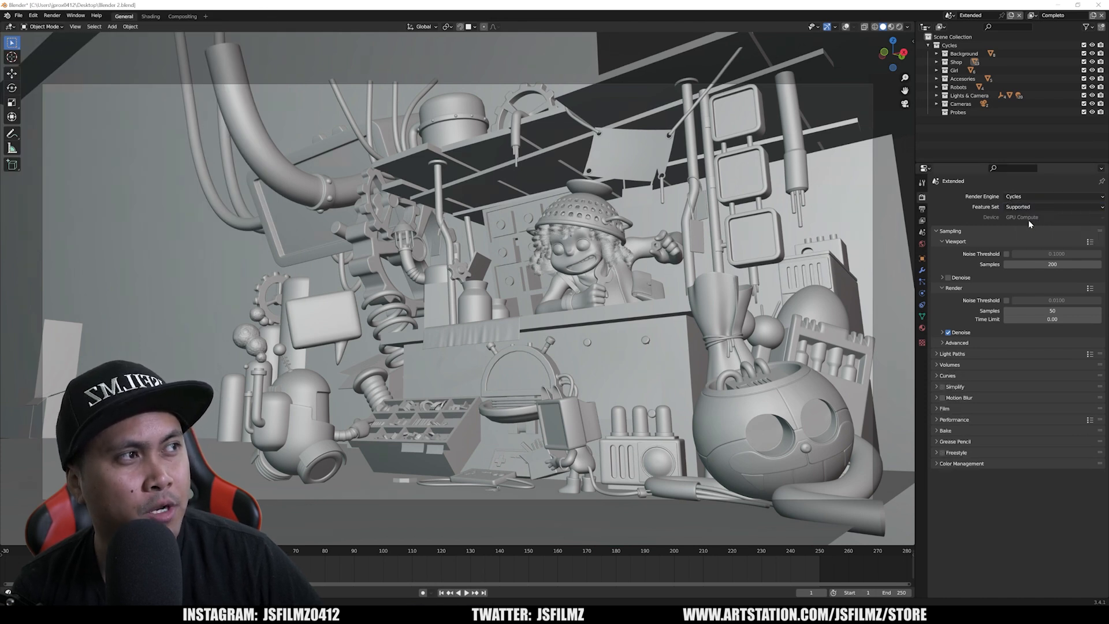
{"action": "left_click", "coordinate": [1026, 217]}
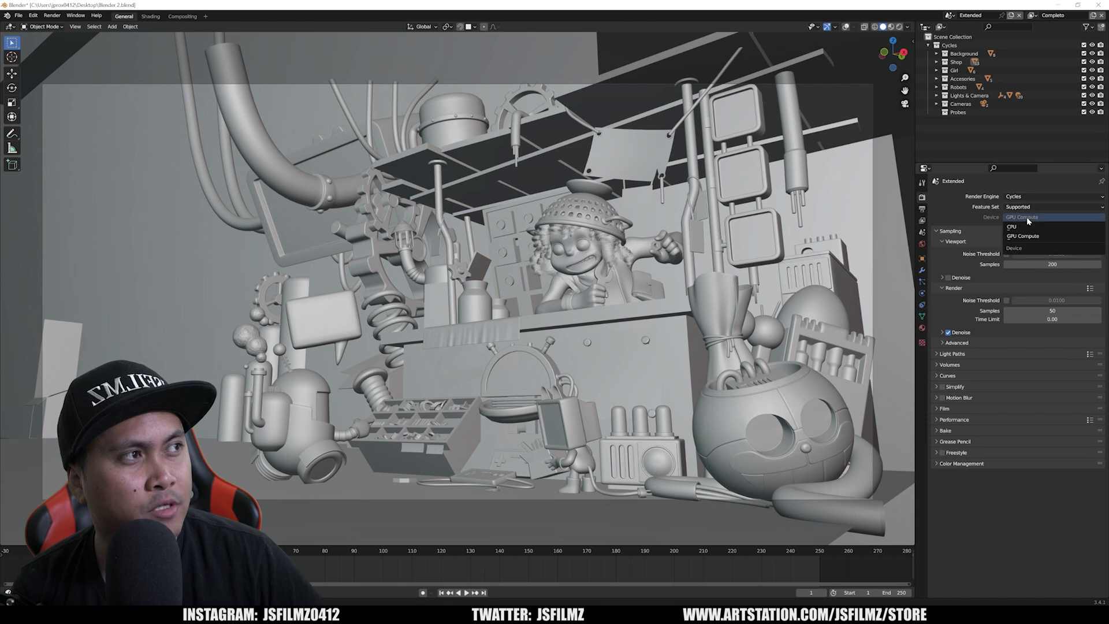
{"action": "left_click", "coordinate": [1025, 227]}
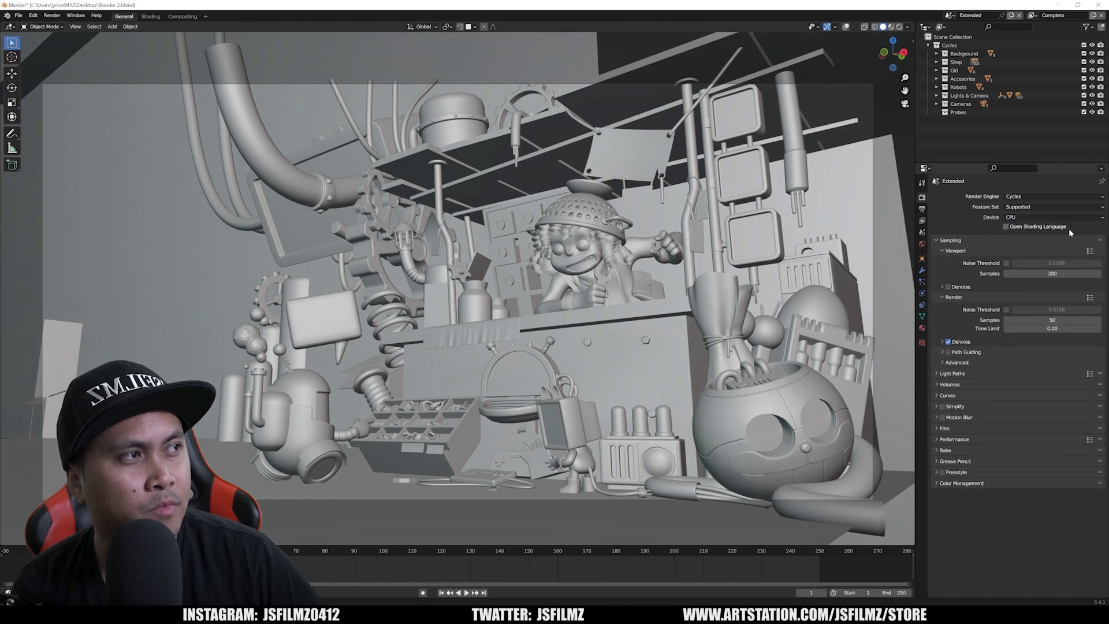
Turn off final-render denoising and set render samples to 200.
{"action": "left_click", "coordinate": [941, 343]}
{"action": "left_click", "coordinate": [949, 341]}
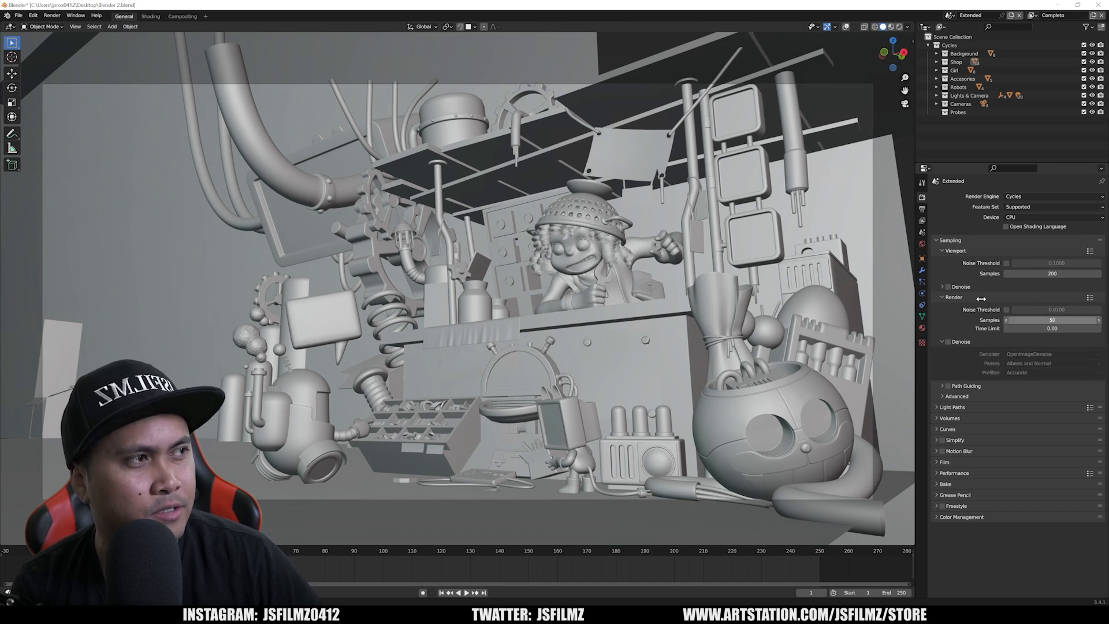
{"action": "left_click", "coordinate": [1060, 322]}
{"action": "type", "text": "50"}
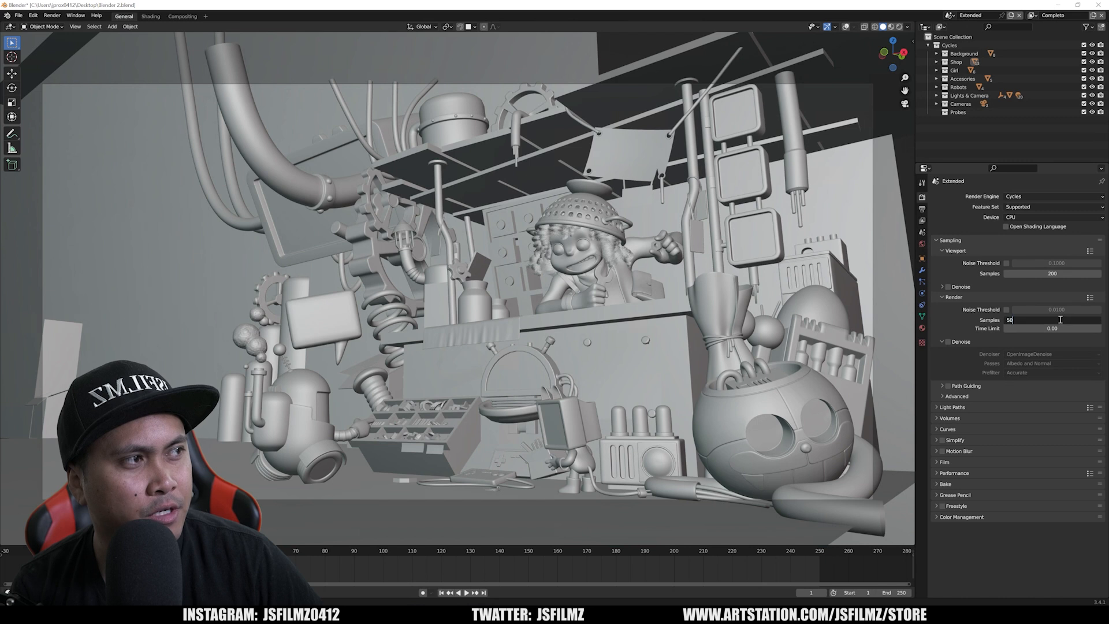
{"action": "type", "text": "0"}
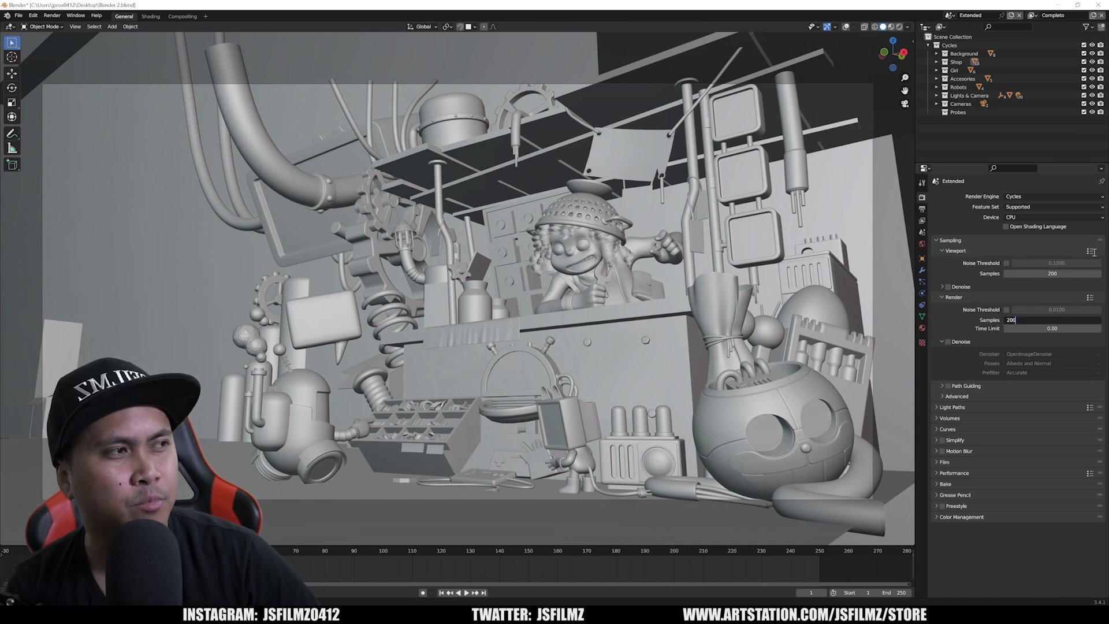
{"action": "key", "text": "Return"}
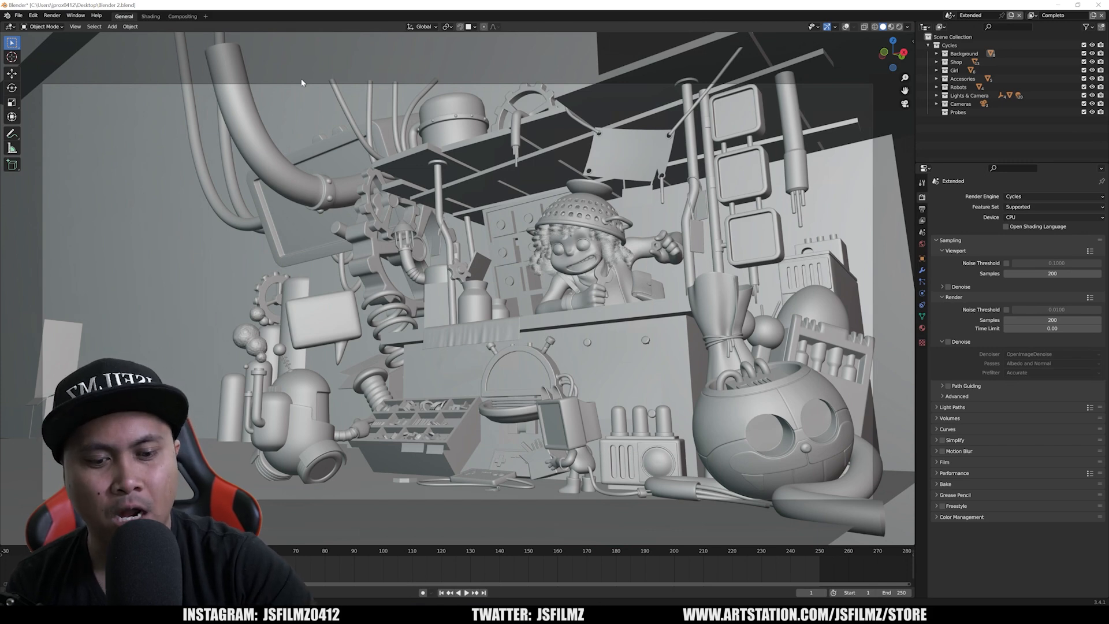
Render the current frame of the shop scene on the CPU at 200 samples.
{"action": "key", "text": "F12"}
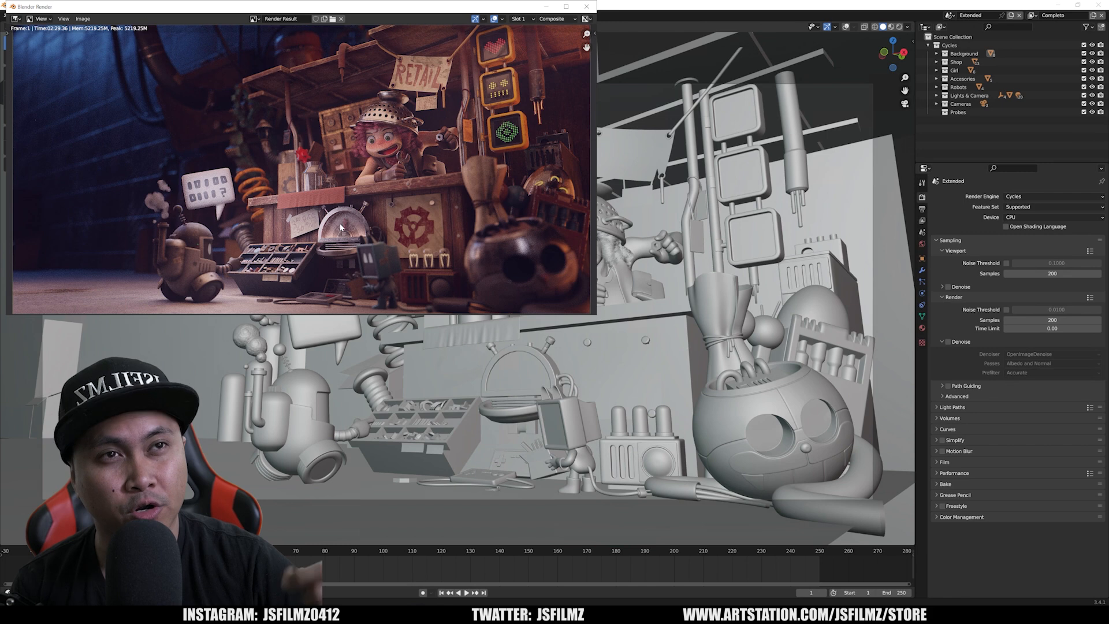
Save the finished CPU render as the TIFF image cpu200.tif.
{"action": "key", "text": "shift+alt+s"}
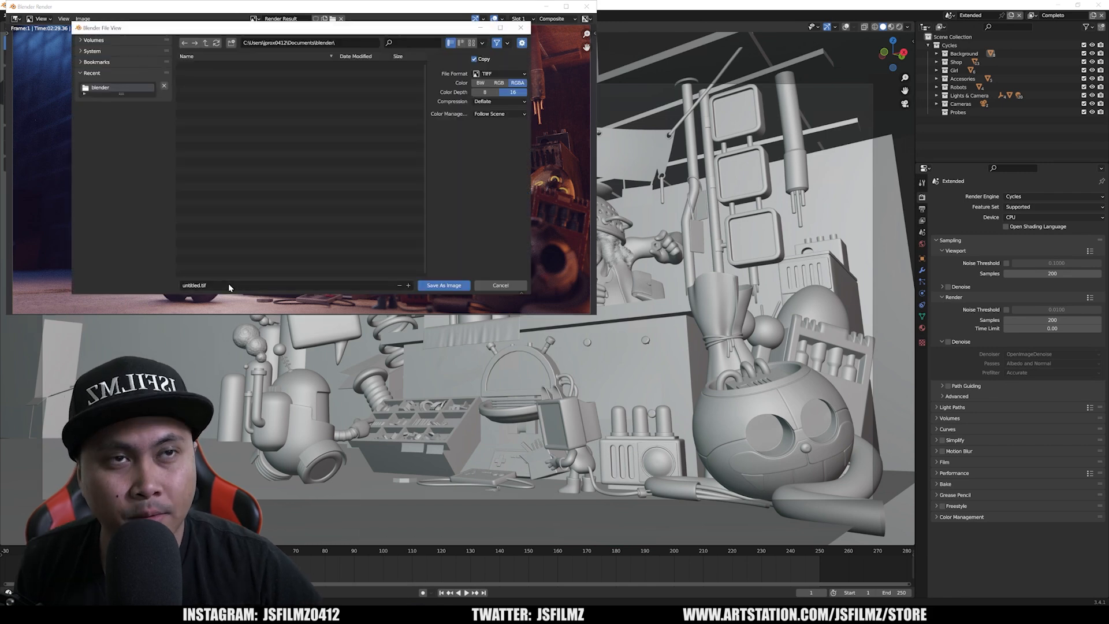
{"action": "left_click", "coordinate": [225, 285]}
{"action": "type", "text": "c"}
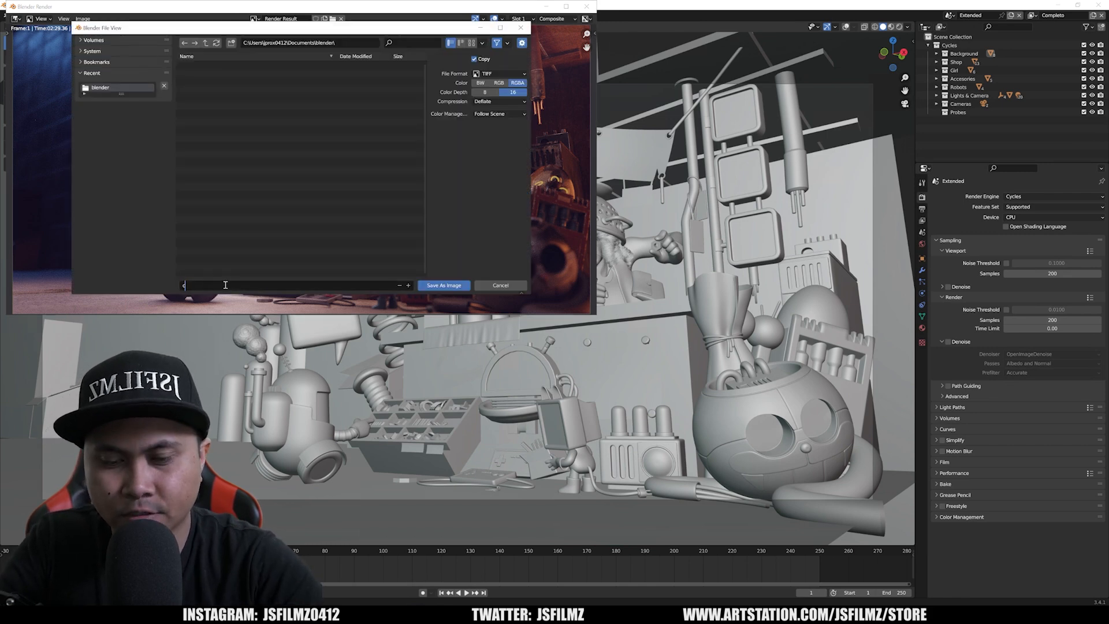
{"action": "type", "text": "pu200"}
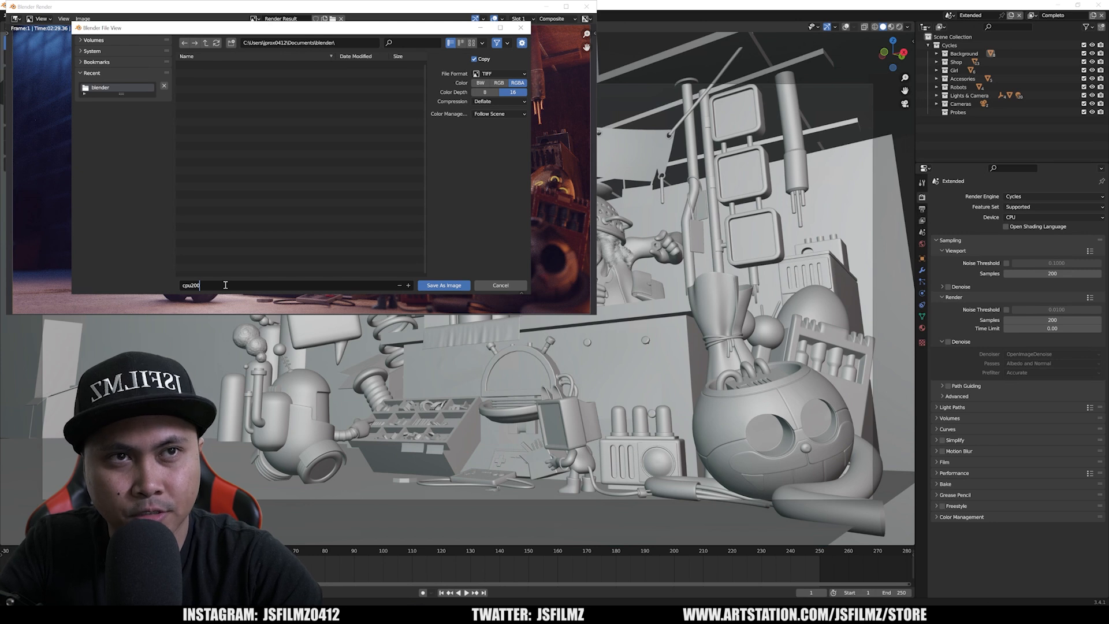
{"action": "key", "text": "Return"}
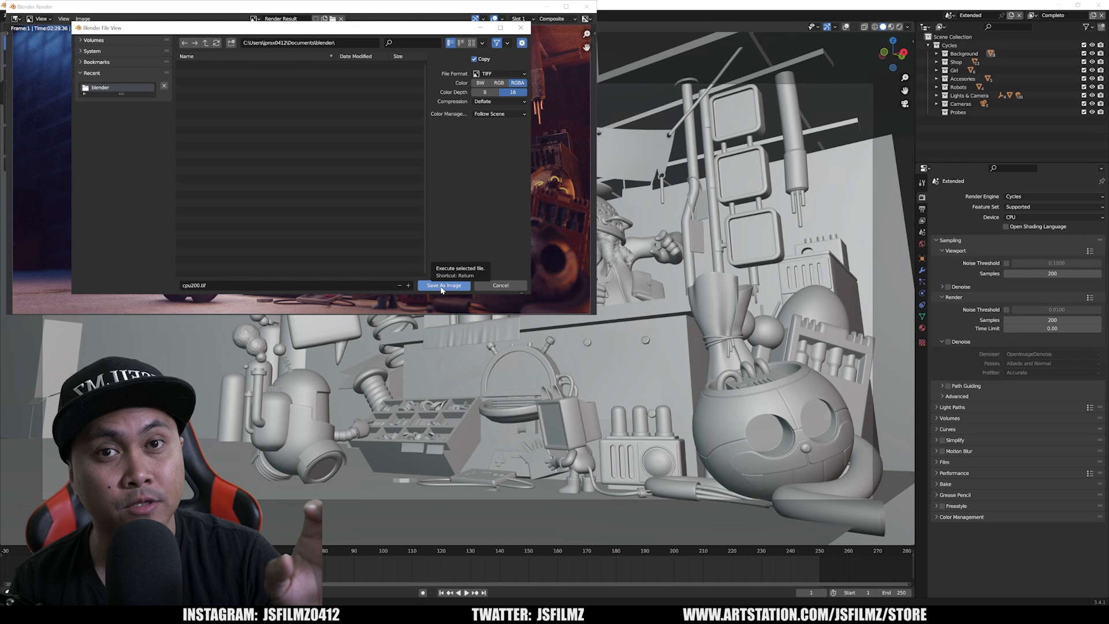
{"action": "left_click", "coordinate": [441, 287]}
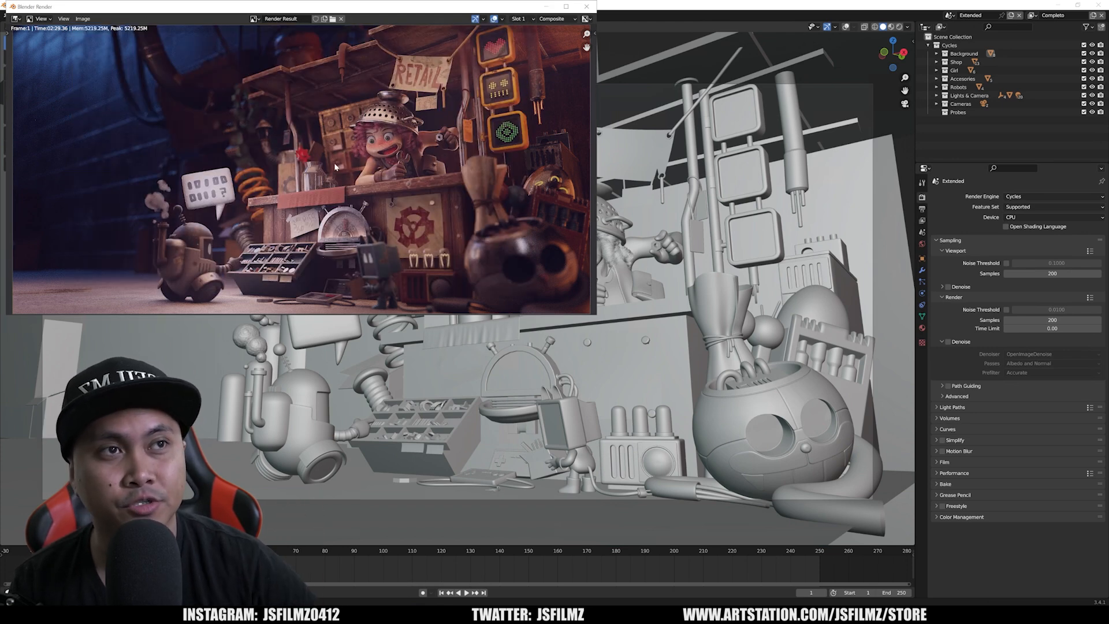
Enable the second and fourth RTX 4090 GPUs for OptiX in Preferences.
{"action": "left_click_drag", "start_coordinate": [172, 6], "coordinate": [221, 93]}
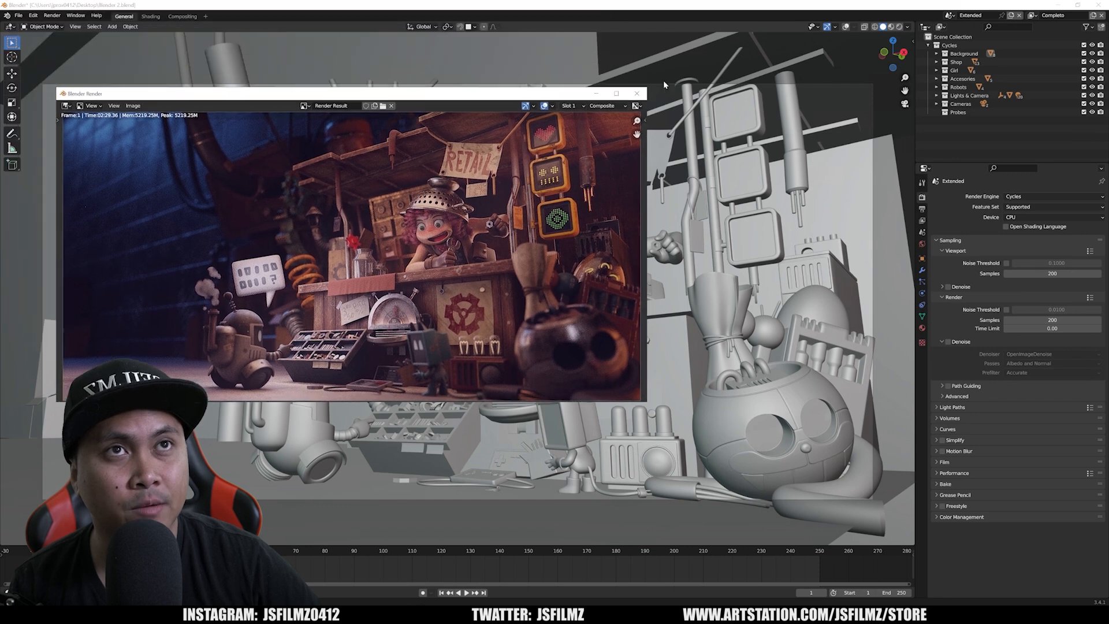
{"action": "left_click", "coordinate": [638, 93]}
{"action": "left_click", "coordinate": [33, 16]}
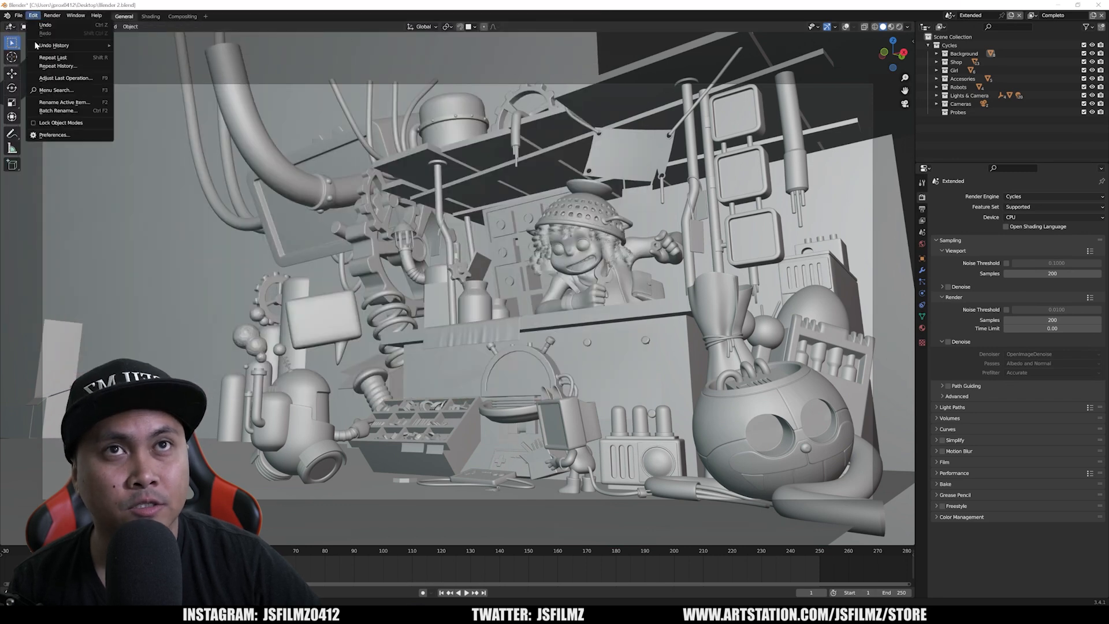
{"action": "left_click", "coordinate": [52, 135]}
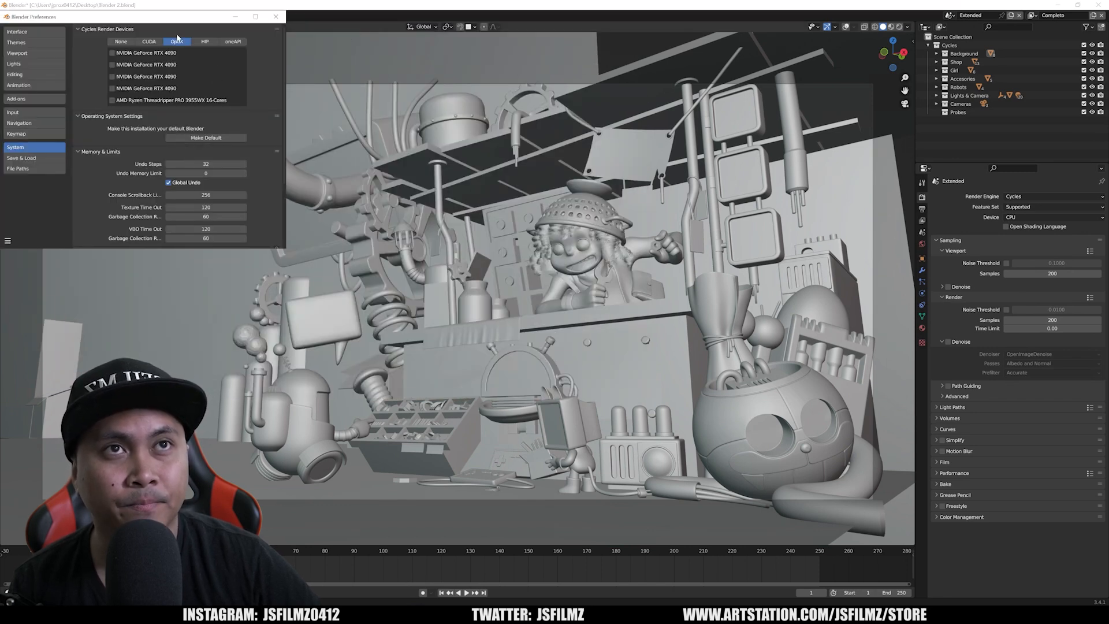
{"action": "left_click", "coordinate": [113, 64]}
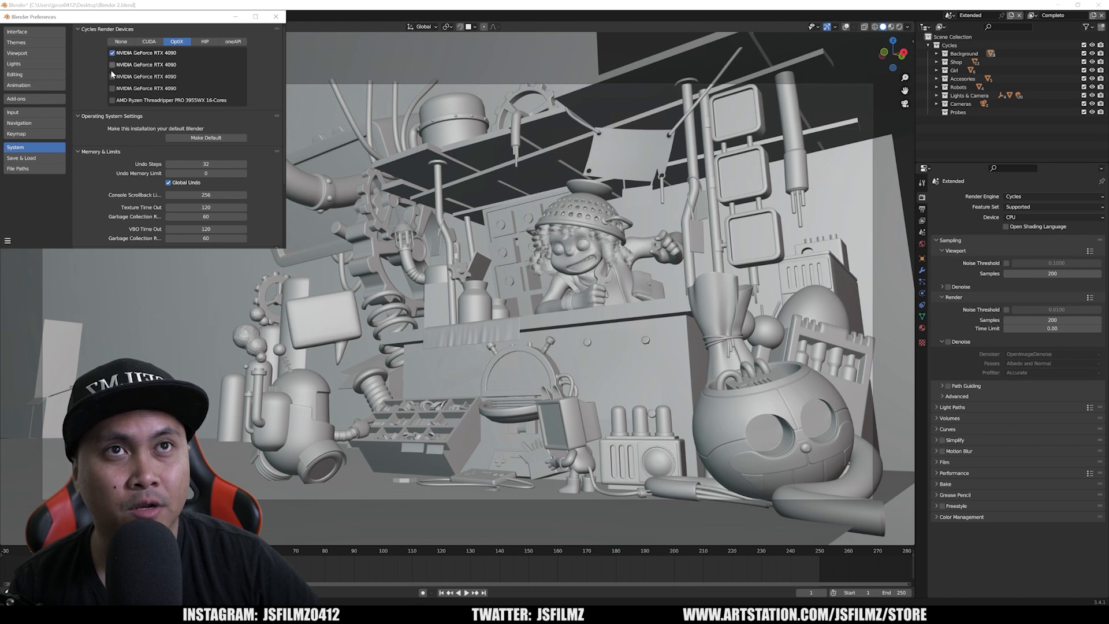
{"action": "left_click", "coordinate": [112, 88]}
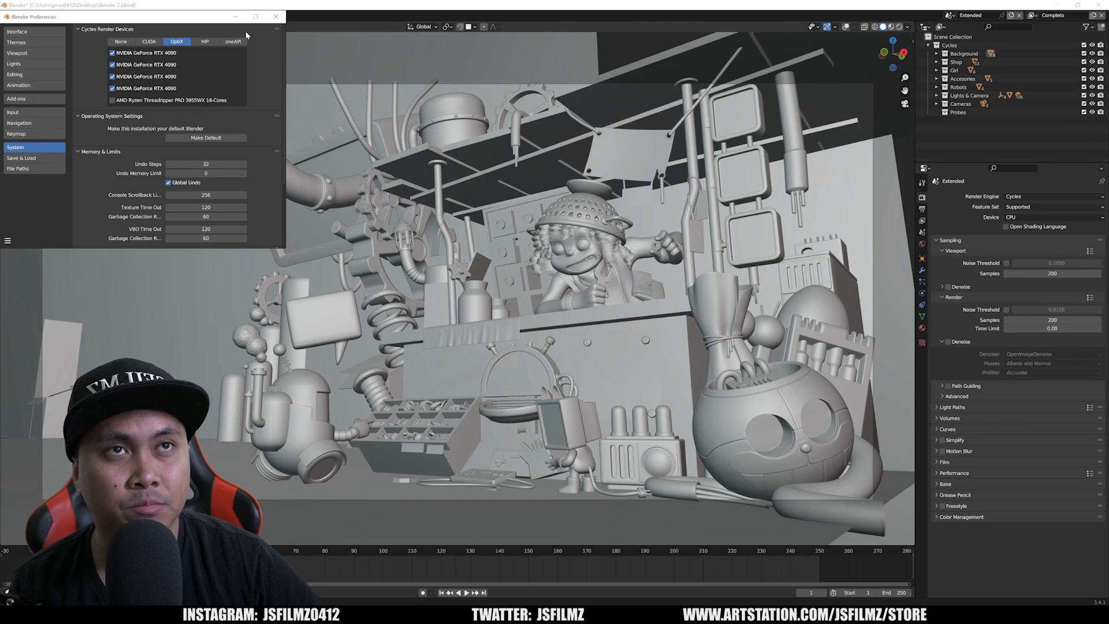
{"action": "left_click", "coordinate": [276, 17]}
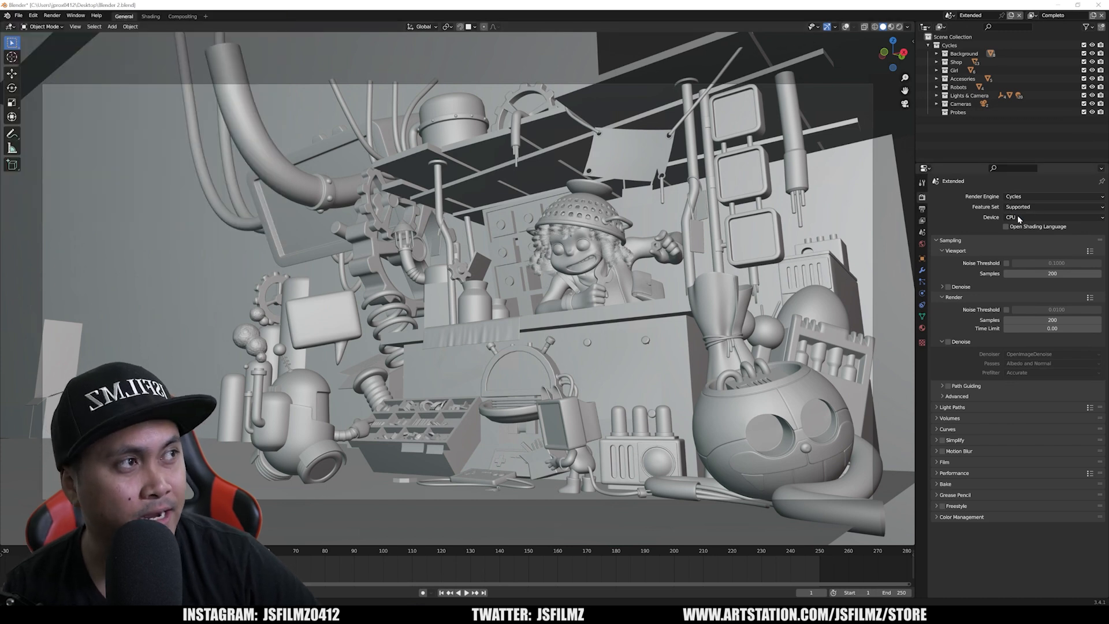
Switch the Cycles render device to GPU Compute.
{"action": "left_click", "coordinate": [1018, 215]}
{"action": "left_click", "coordinate": [1016, 236]}
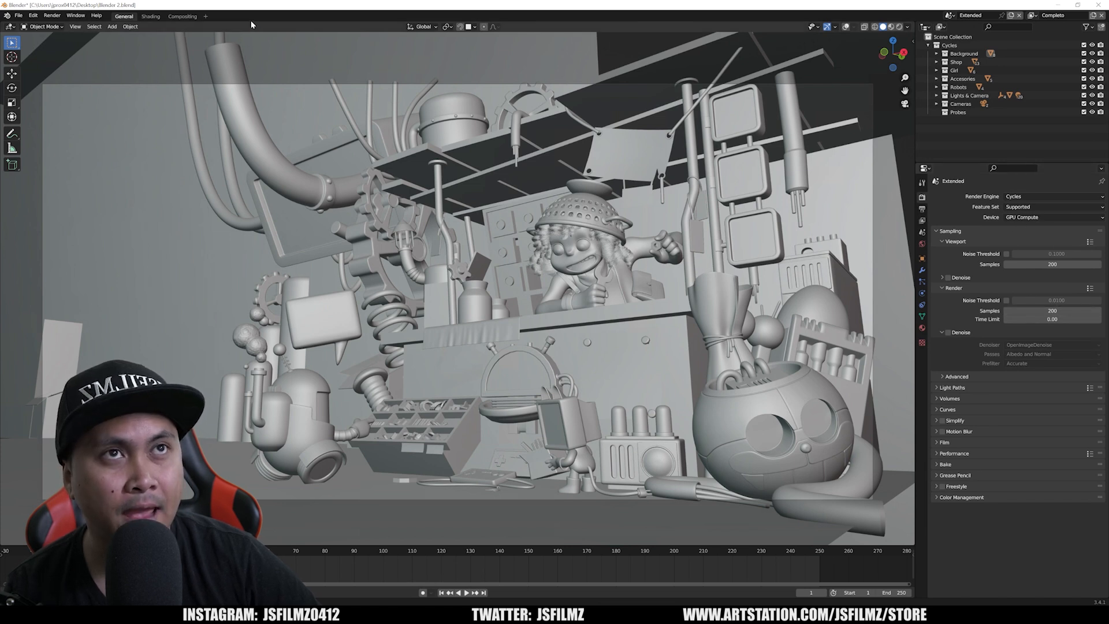
Render the frame on the GPU, then re-render with Task Manager's GPU view alongside.
{"action": "key", "text": "F12"}
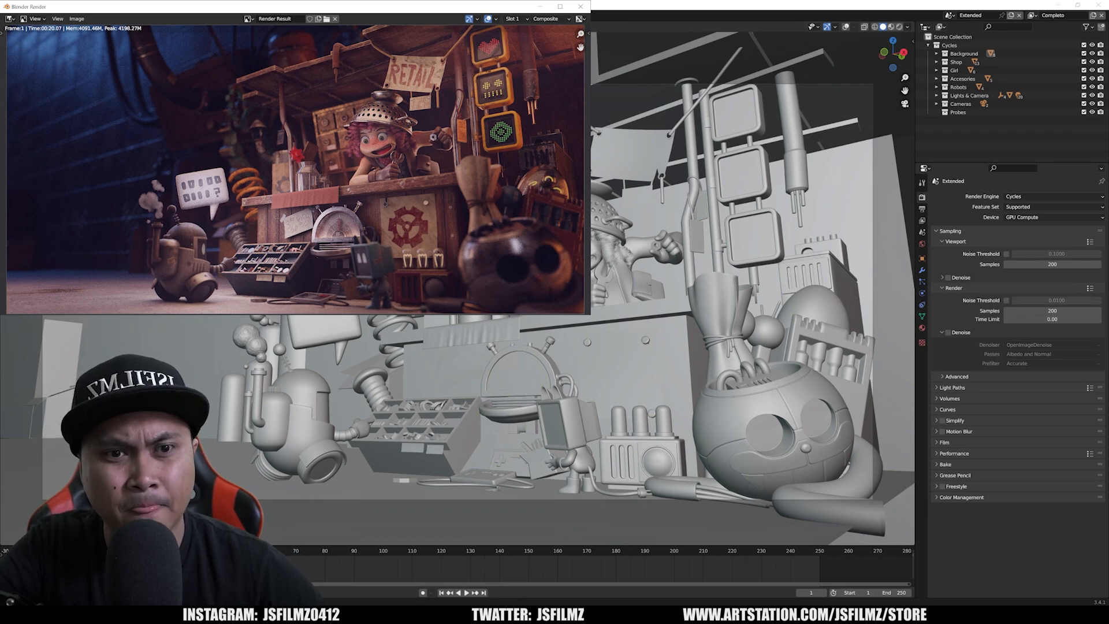
{"action": "key", "text": "Escape"}
{"action": "left_click", "coordinate": [354, 12]}
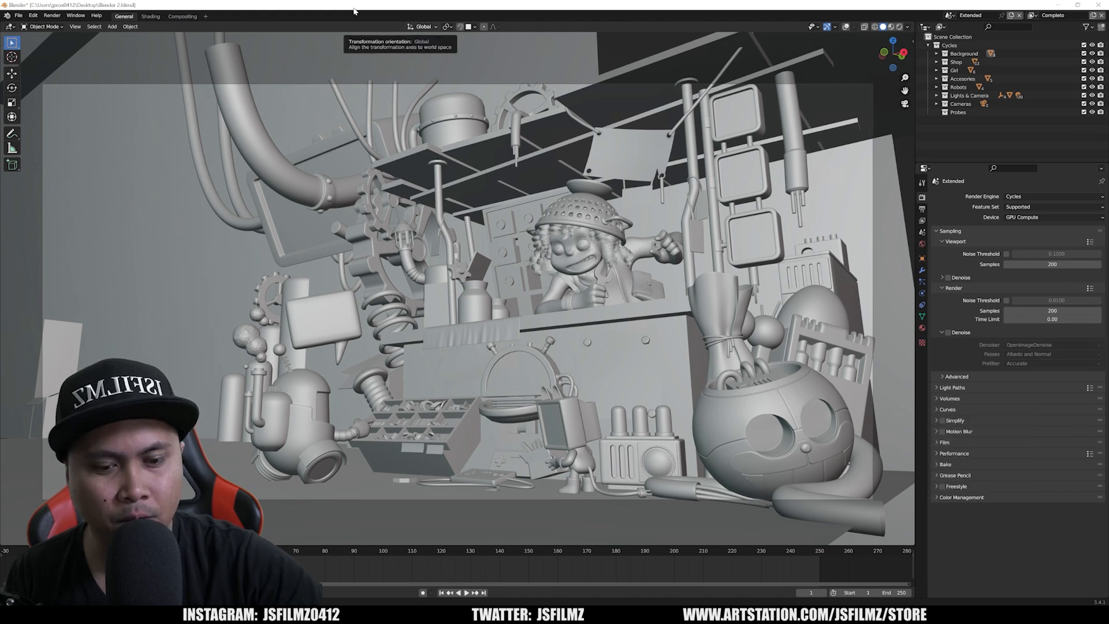
{"action": "key", "text": "F12"}
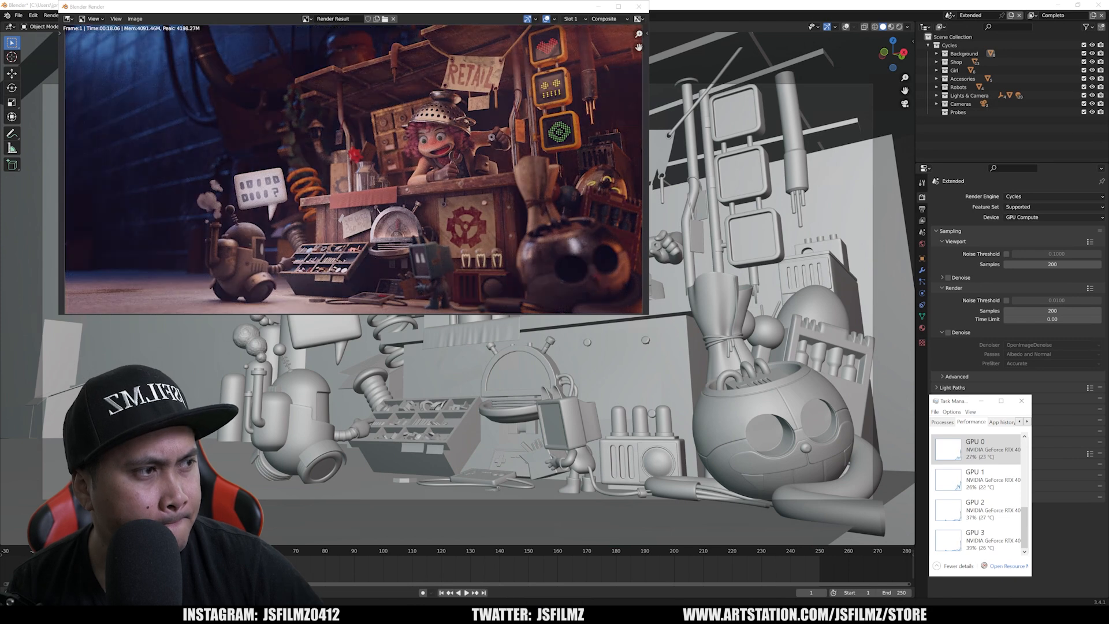
Review the TIFF output settings and render the frame again at 200 samples.
{"action": "left_click", "coordinate": [1021, 404]}
{"action": "left_click_drag", "start_coordinate": [141, 11], "coordinate": [85, 21]}
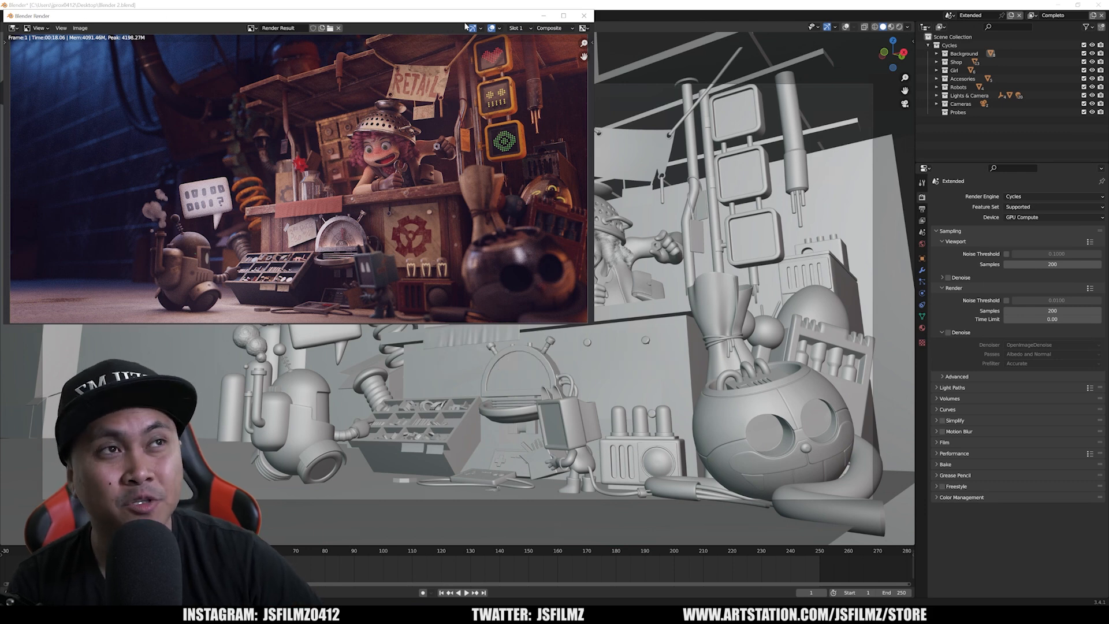
{"action": "left_click", "coordinate": [583, 17]}
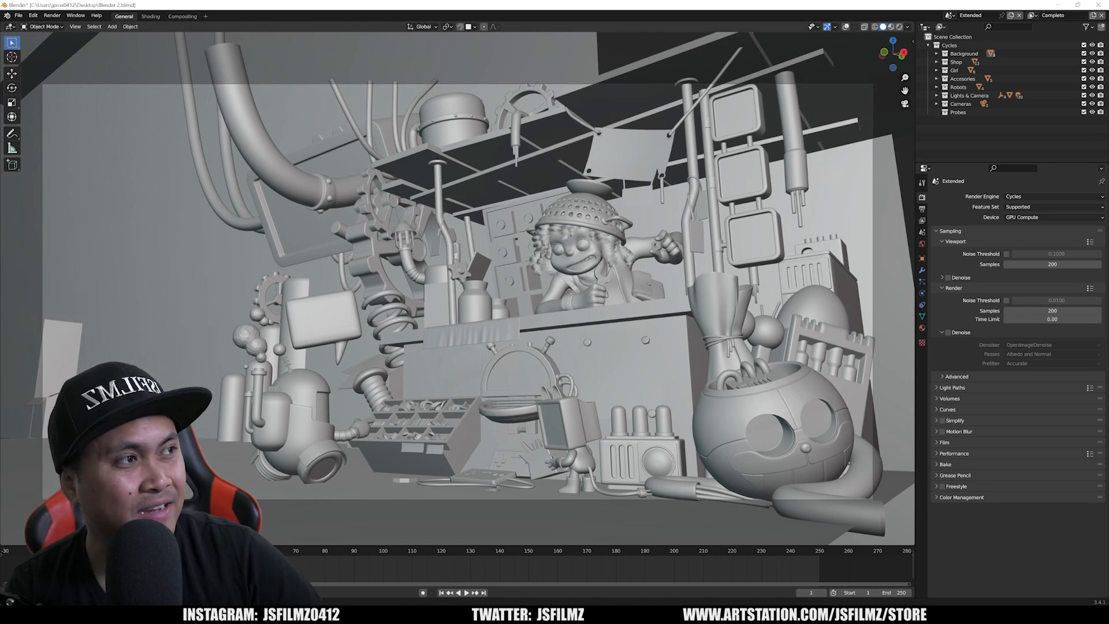
{"action": "left_click", "coordinate": [922, 209]}
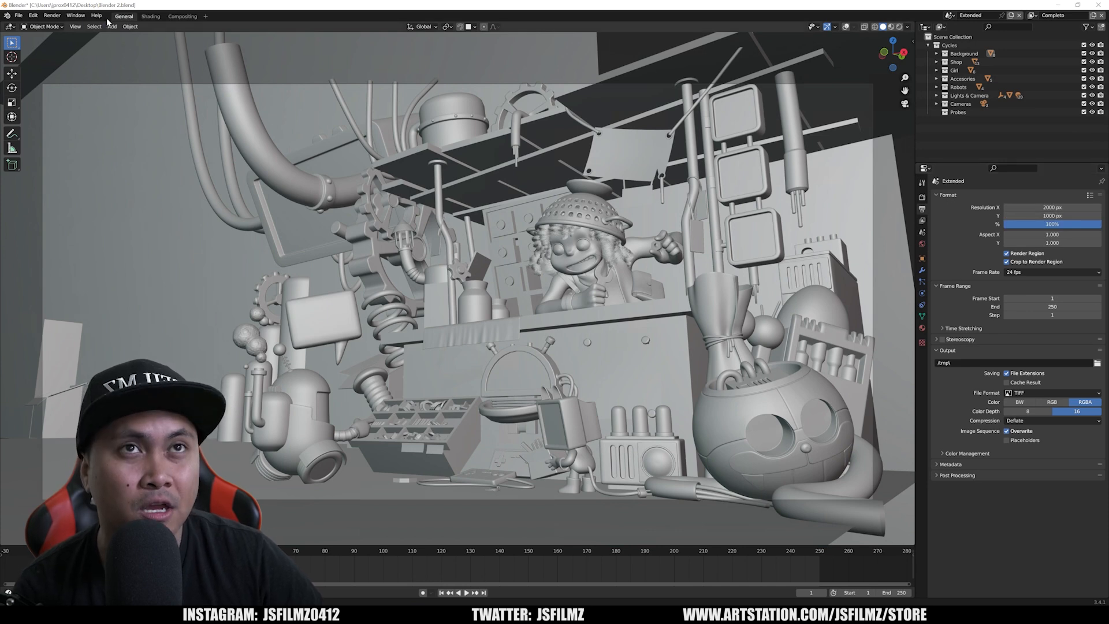
{"action": "key", "text": "F12"}
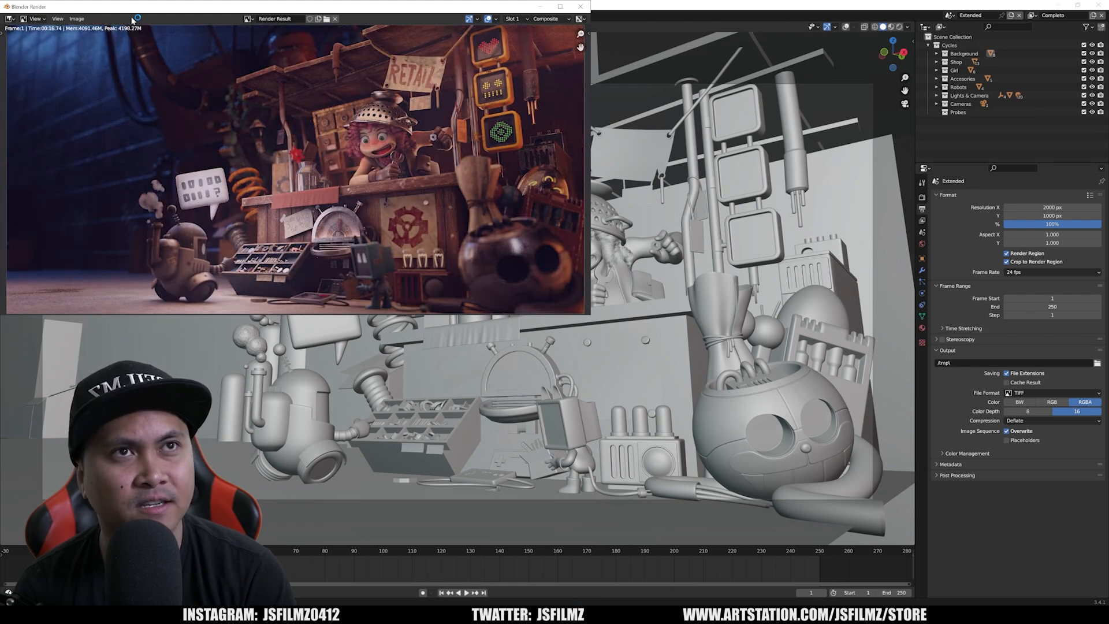
Save the GPU render as gpu200.tif and return to the Render sampling settings.
{"action": "key", "text": "shift+alt+s"}
{"action": "type", "text": "gpu200.tif"}
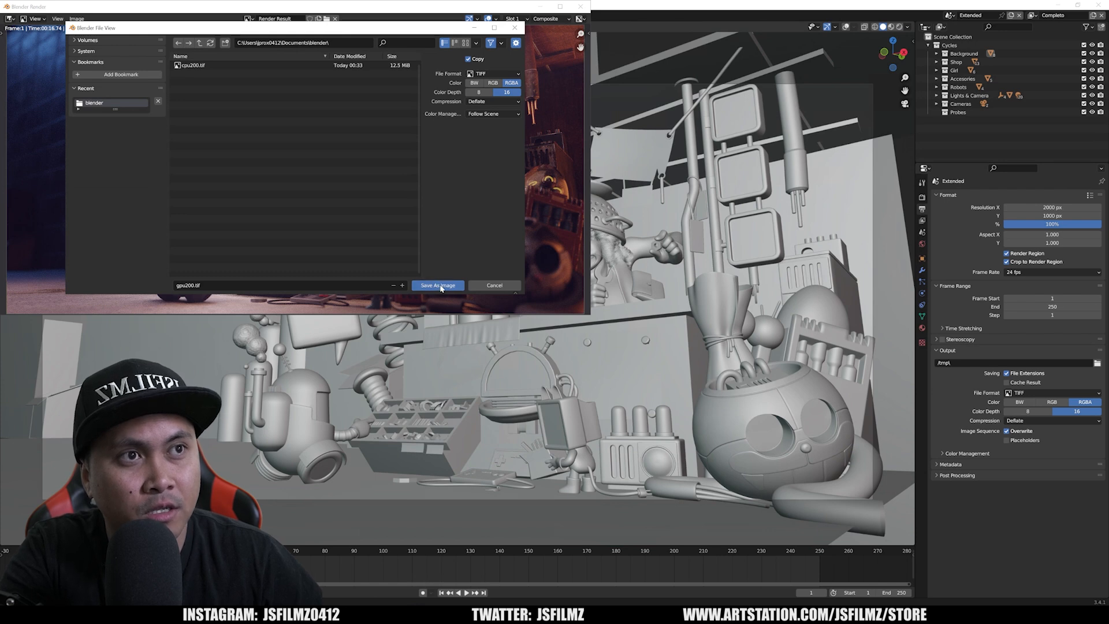
{"action": "left_click", "coordinate": [439, 284]}
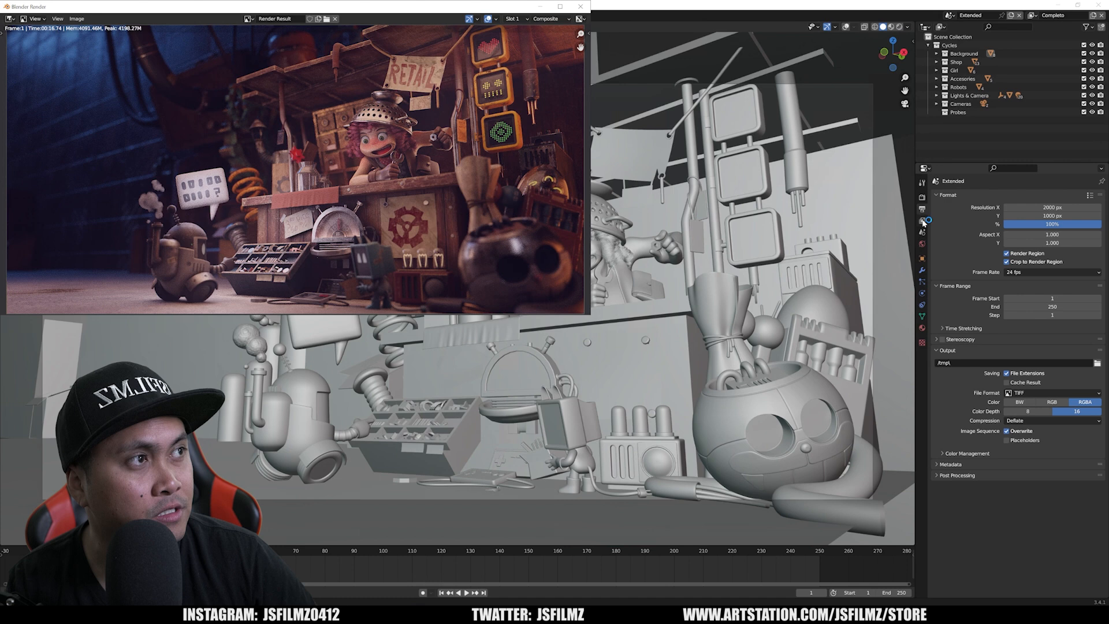
{"action": "left_click", "coordinate": [924, 206]}
{"action": "left_click", "coordinate": [922, 198]}
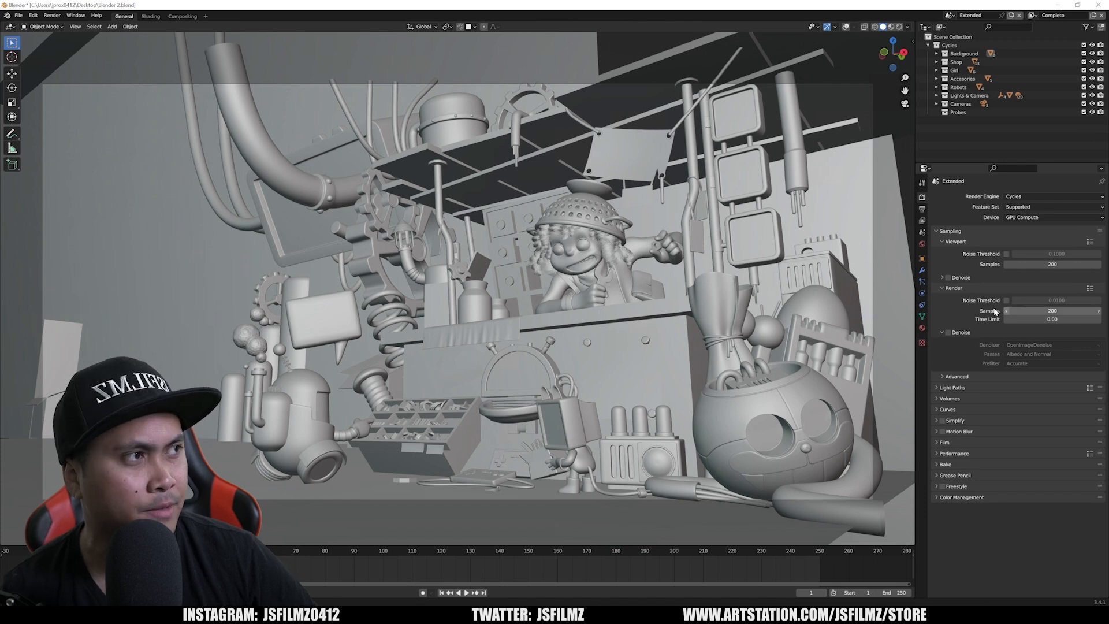
Raise the final render samples from 200 to 1024.
{"action": "left_click", "coordinate": [1043, 312]}
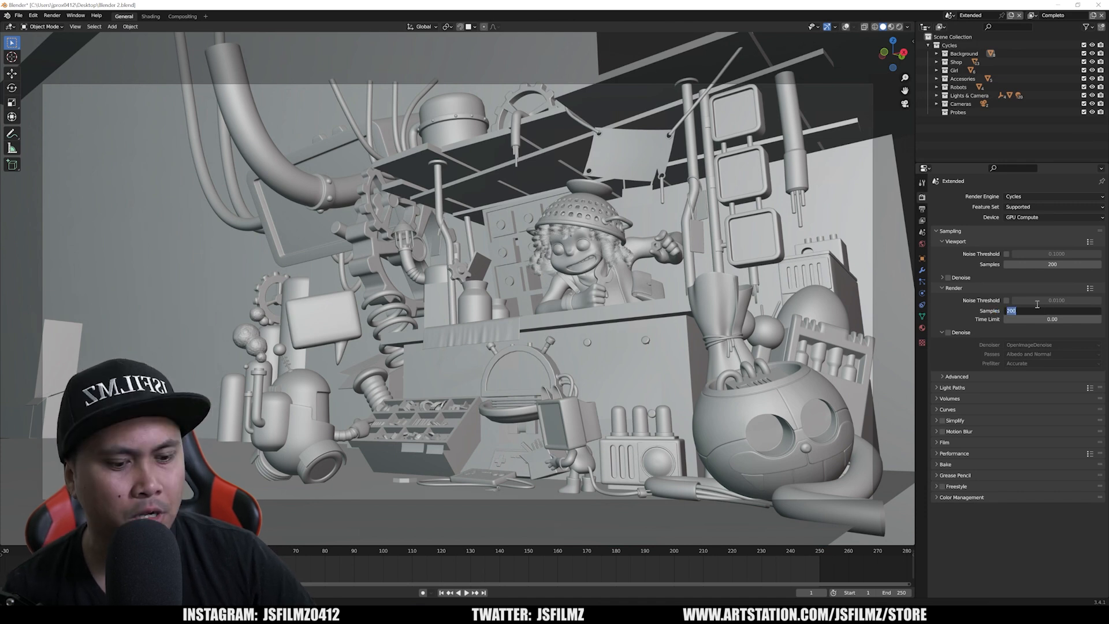
{"action": "type", "text": "1024"}
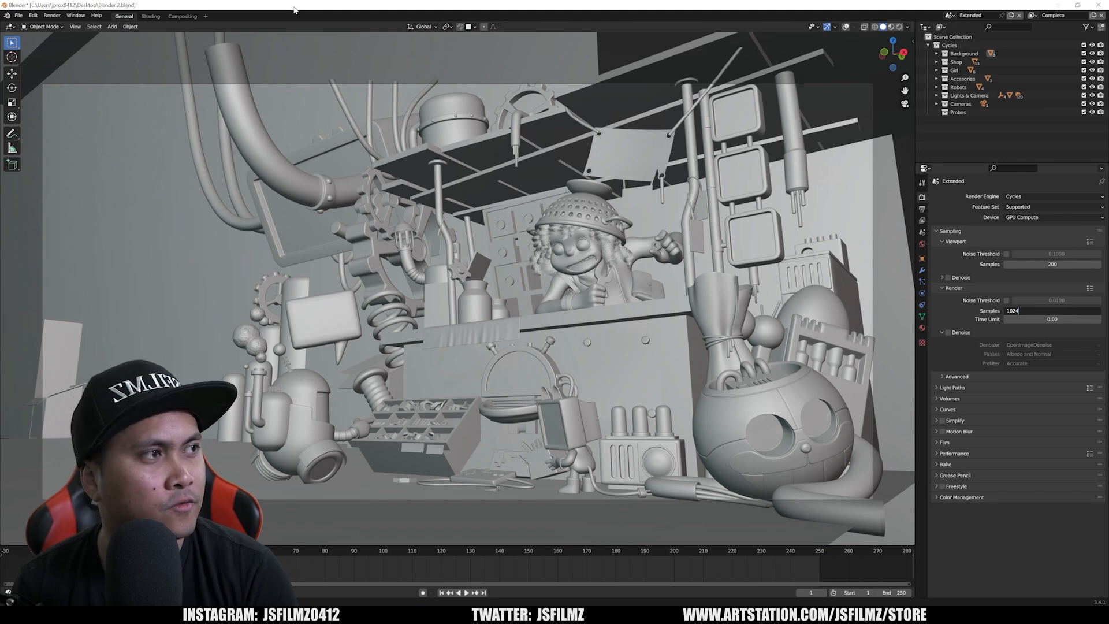
{"action": "key", "text": "Return"}
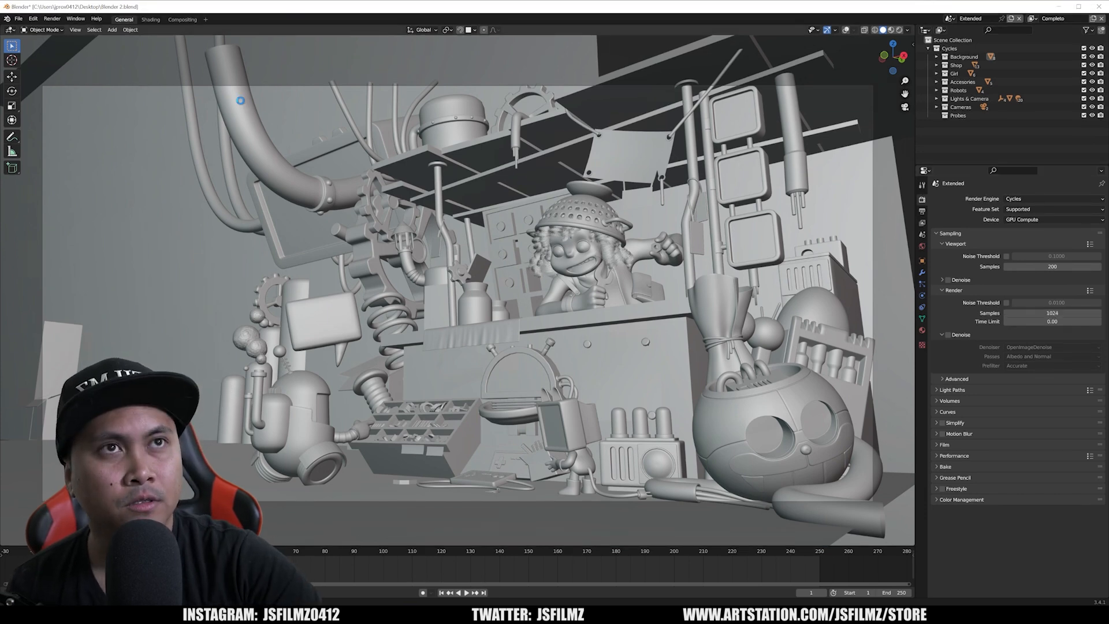
Render the shop scene on the GPU at 1024 samples.
{"action": "key", "text": "F12"}
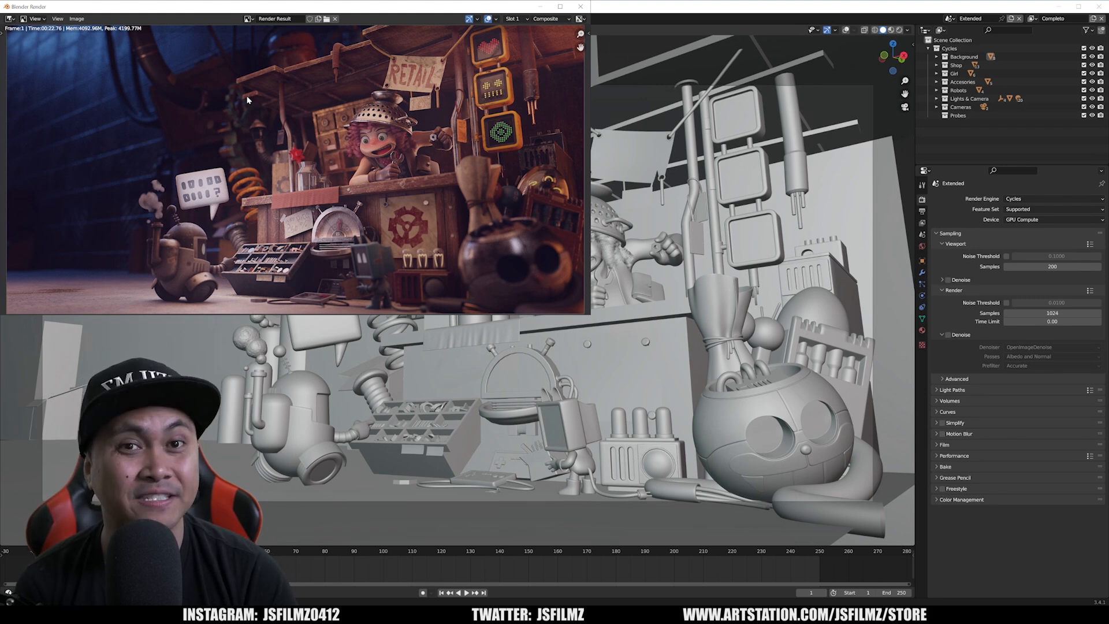
Close the finished render and set the final render sample count to 4096.
{"action": "key", "text": "Escape"}
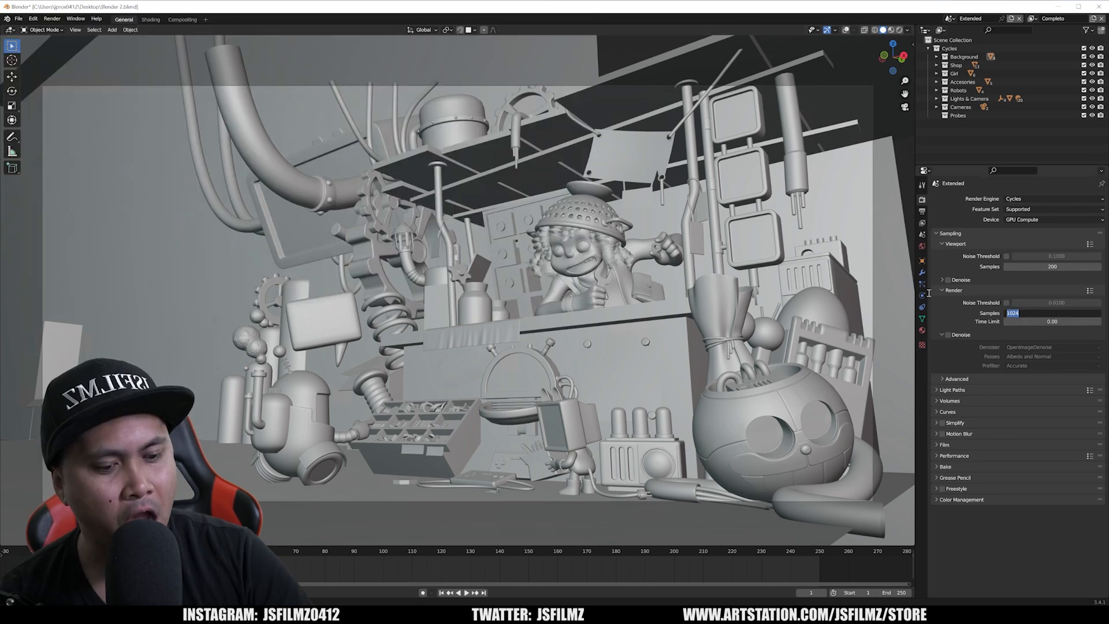
{"action": "double_click", "coordinate": [1051, 312]}
{"action": "type", "text": "10"}
{"action": "key", "text": "BackSpace"}
{"action": "key", "text": "BackSpace"}
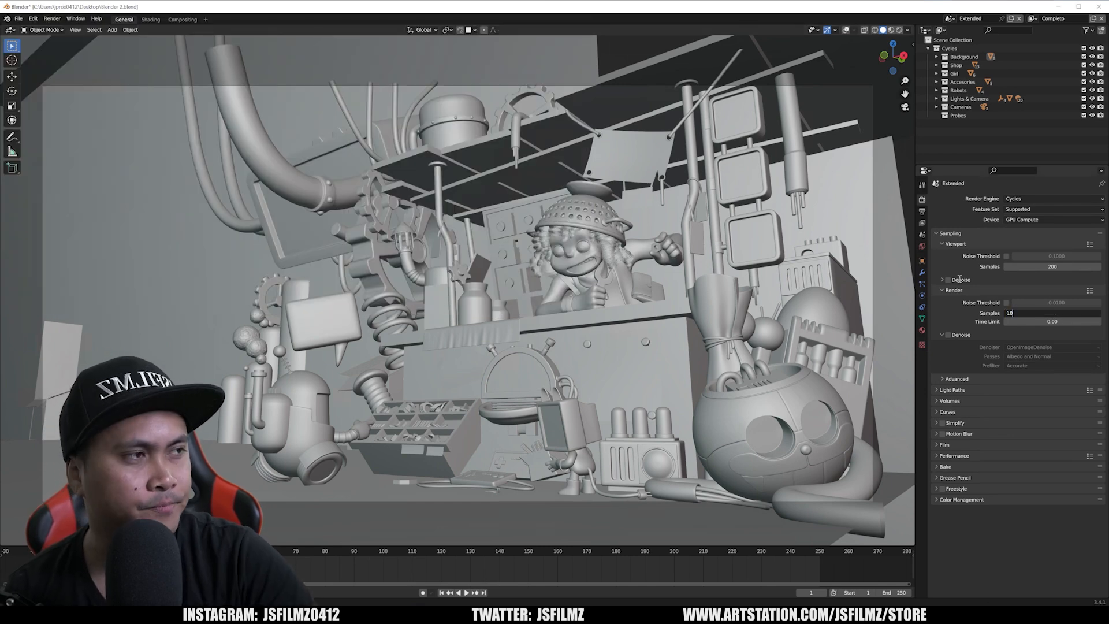
{"action": "type", "text": "4096"}
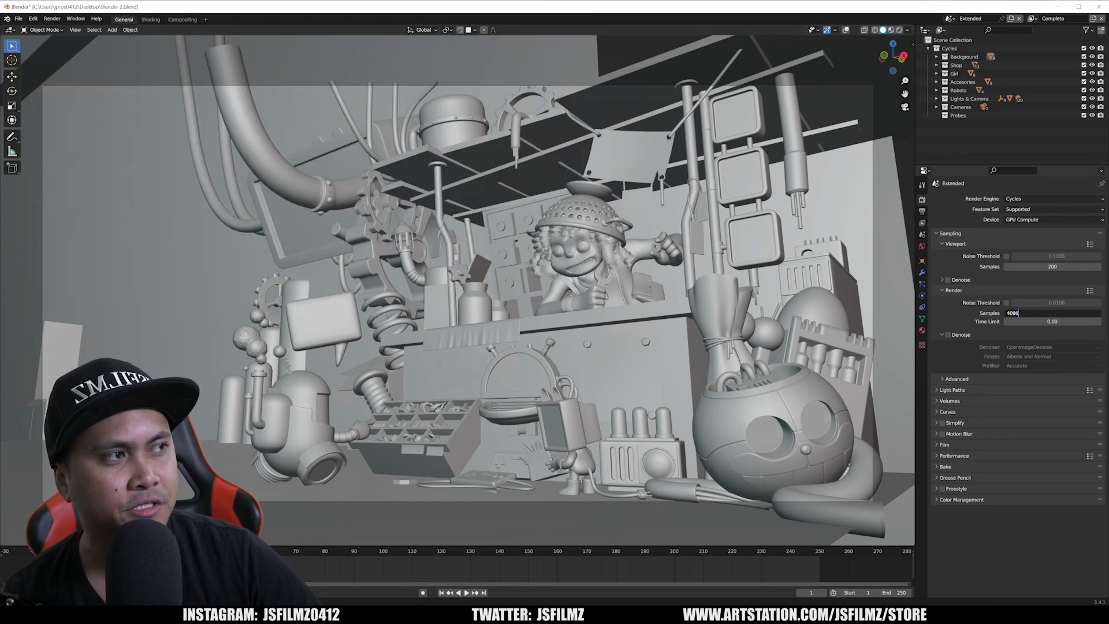
{"action": "key", "text": "Return"}
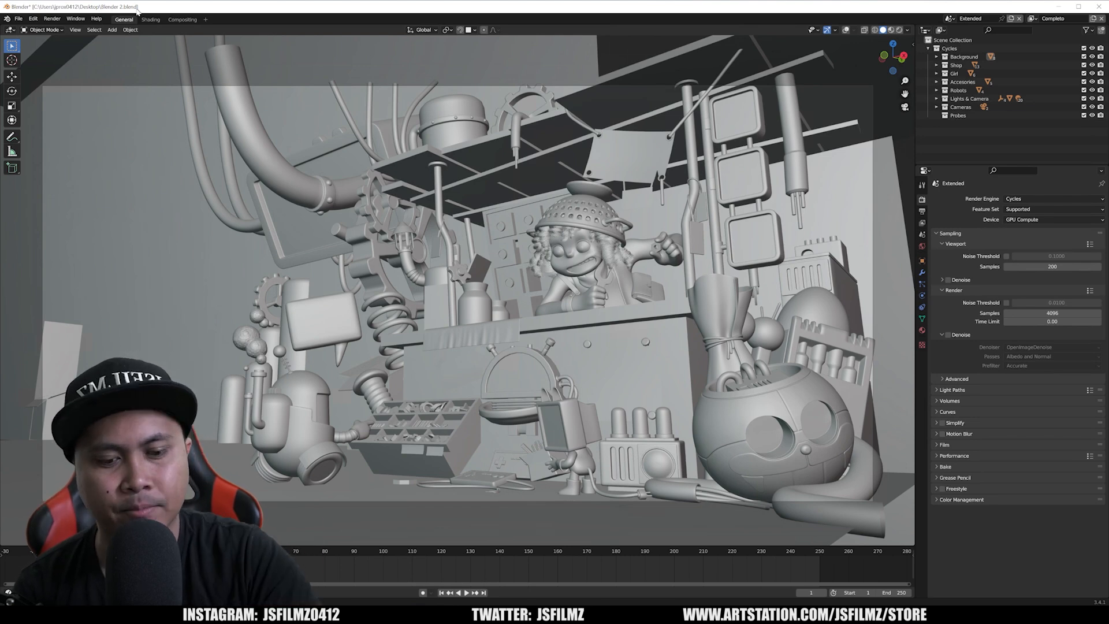
Render the shop scene on the GPU at 4096 samples with F12.
{"action": "key", "text": "F12"}
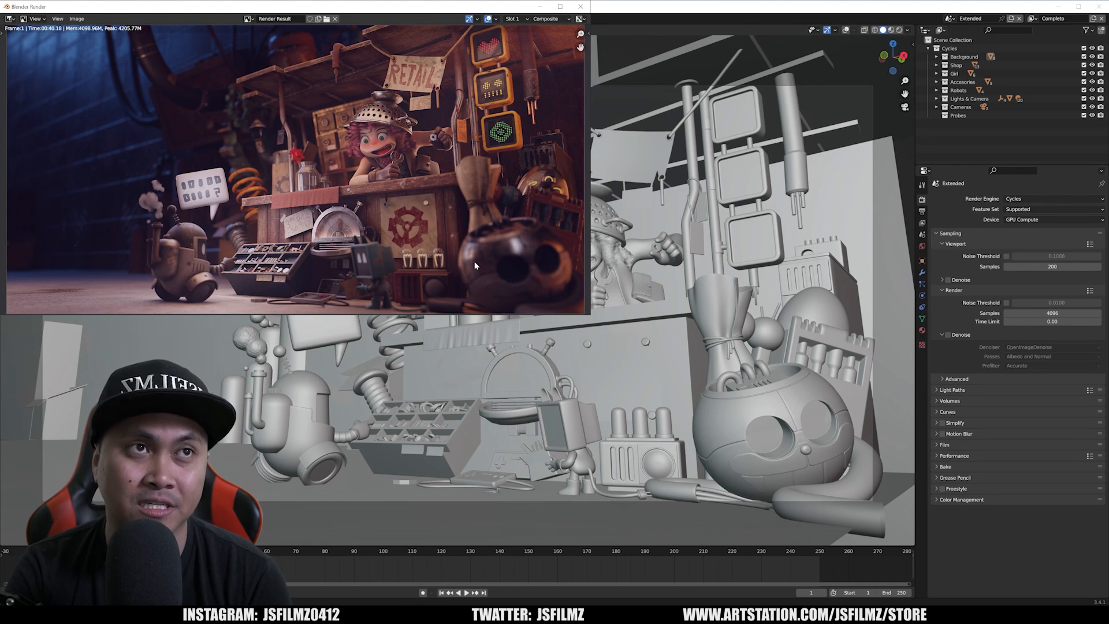
Save the 4096-sample render as gpu4096.tif via Save As Image.
{"action": "key", "text": "shift+alt+s"}
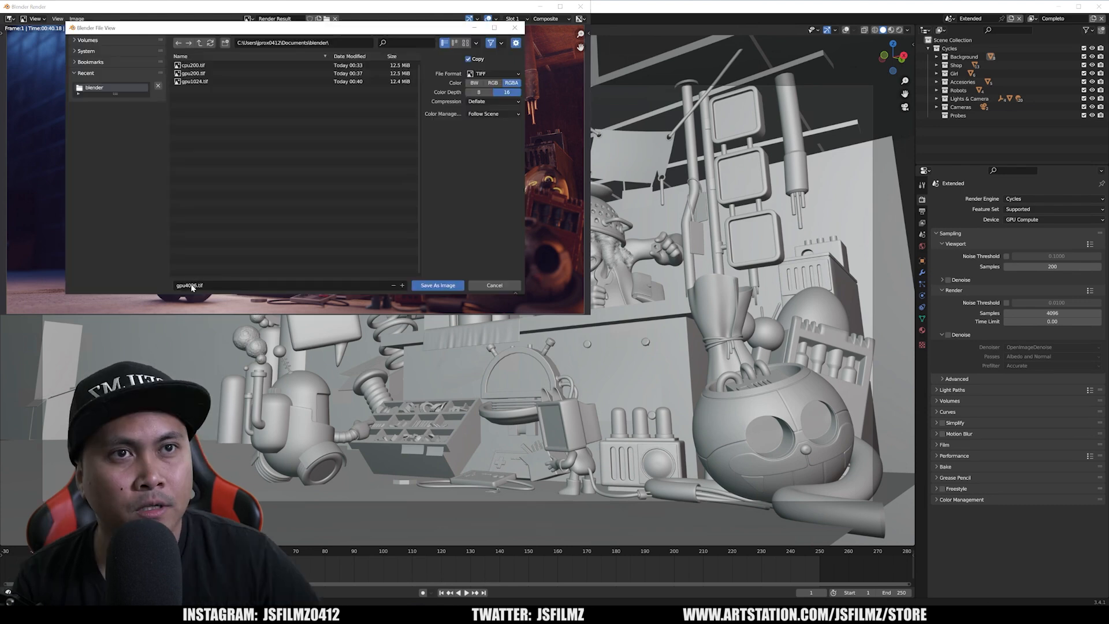
{"action": "left_click", "coordinate": [438, 287]}
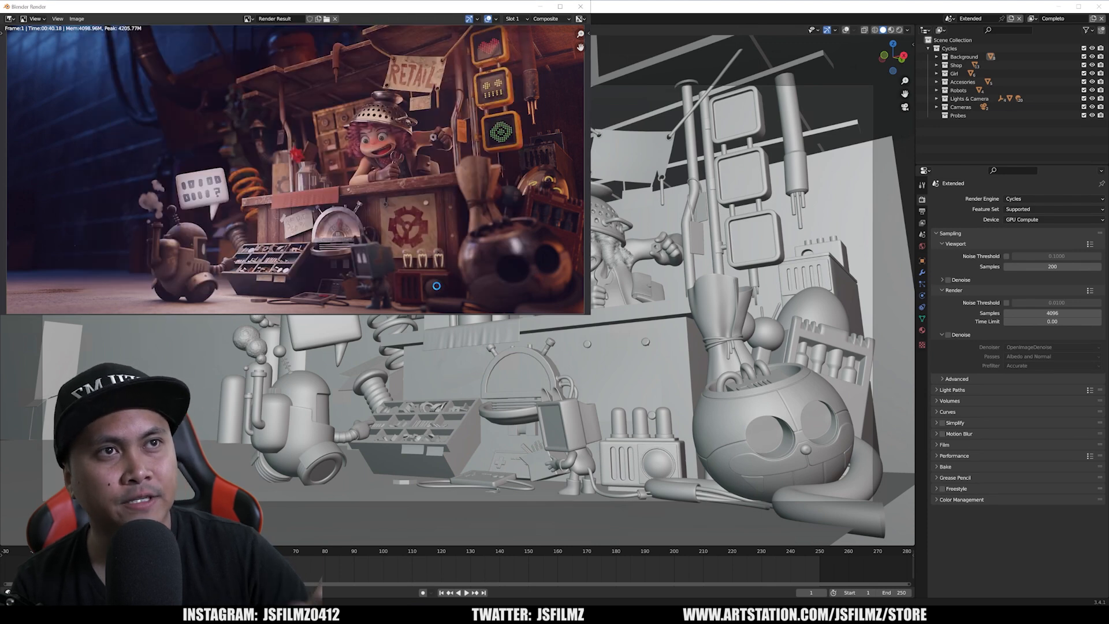